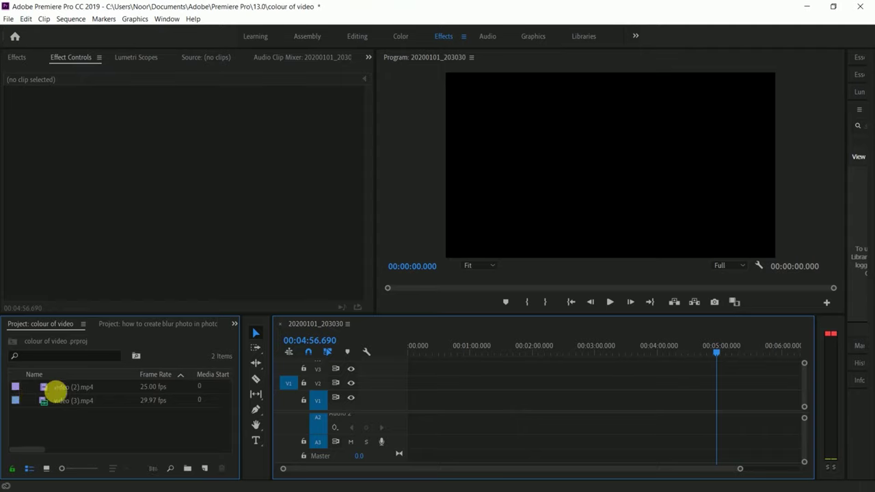
# - Put video (3).mp4 and video (2).mp4 on V1, shifting the first clip to leave a gap
pyautogui.moveTo(68, 421)
pyautogui.mouseDown()
pyautogui.moveTo(54, 387)
pyautogui.moveTo(373, 419)
pyautogui.moveTo(498, 400)
pyautogui.mouseUp()
pyautogui.moveTo(424, 398); pyautogui.dragTo(481, 397)
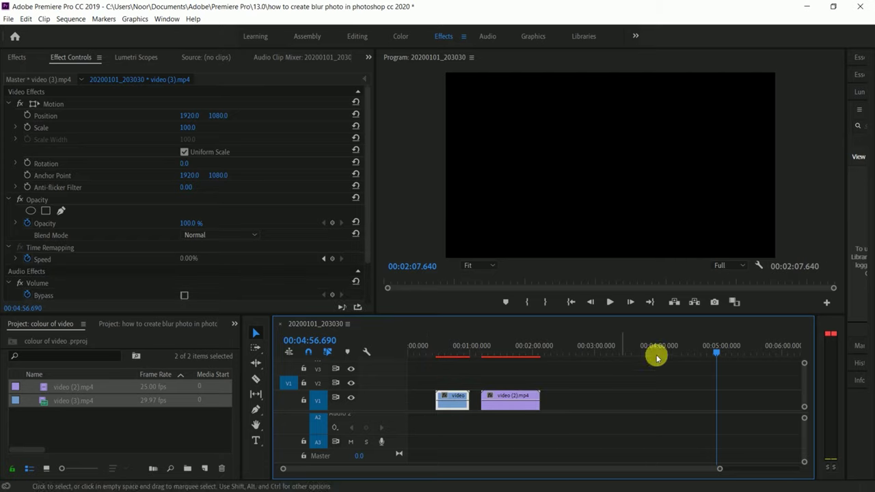
pyautogui.moveTo(715, 348)
pyautogui.mouseDown()
pyautogui.moveTo(426, 370)
pyautogui.moveTo(449, 372)
pyautogui.mouseUp()
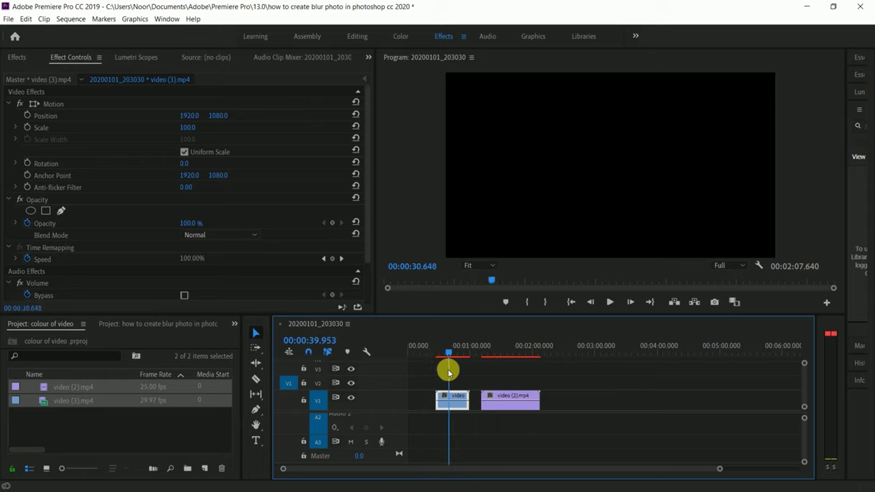
pyautogui.click(608, 305)
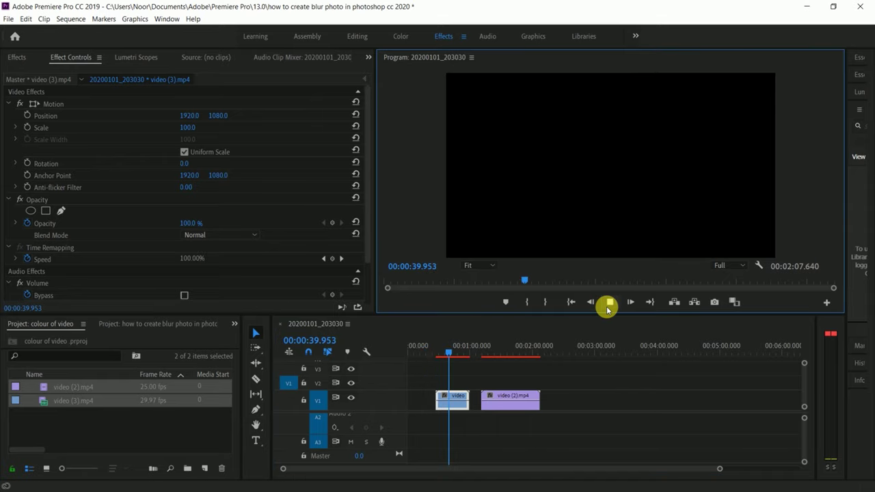
pyautogui.click(579, 402)
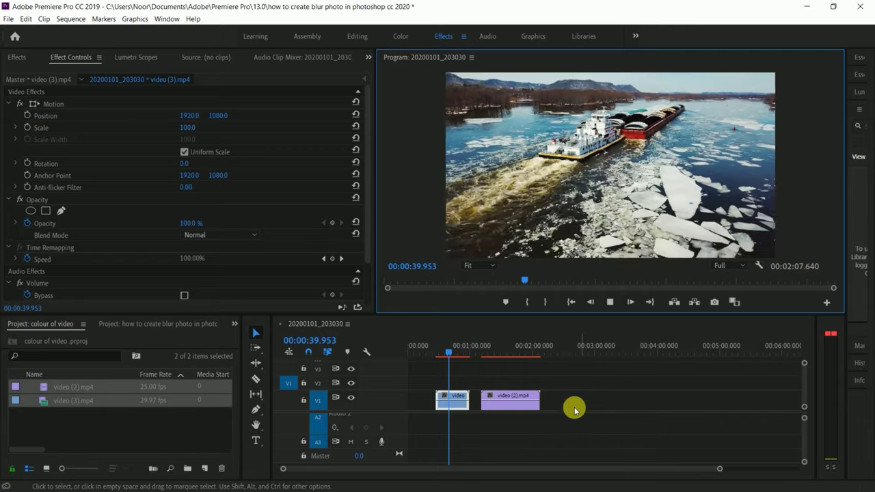
pyautogui.click(156, 441)
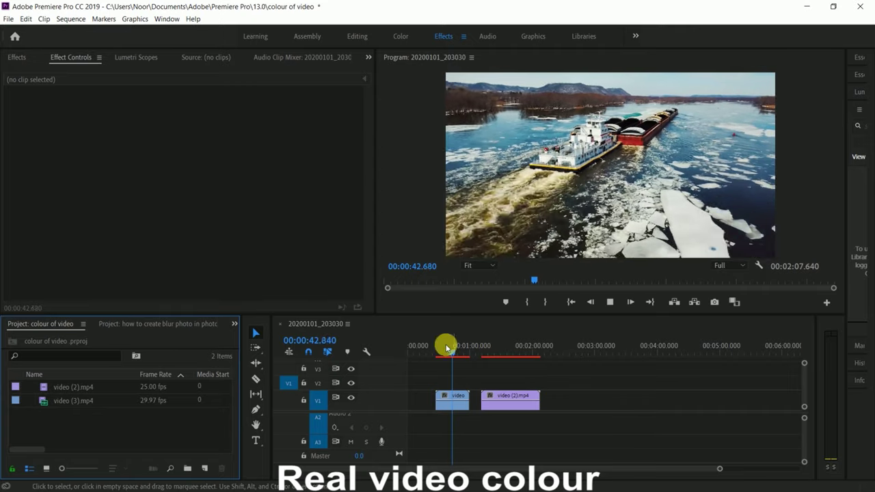
pyautogui.click(451, 357)
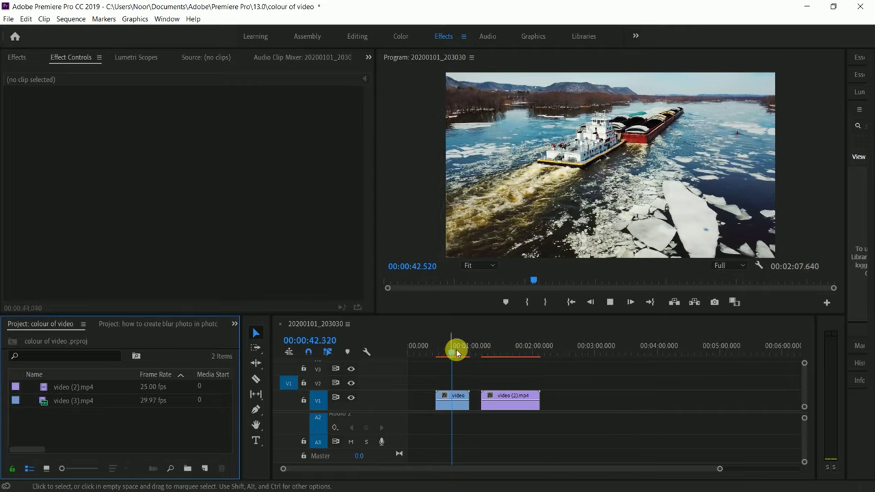
pyautogui.click(480, 354)
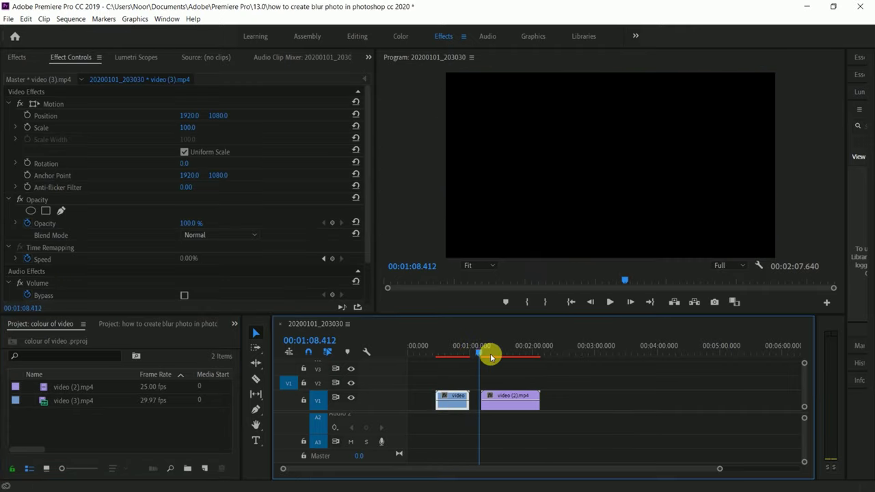
pyautogui.click(447, 357)
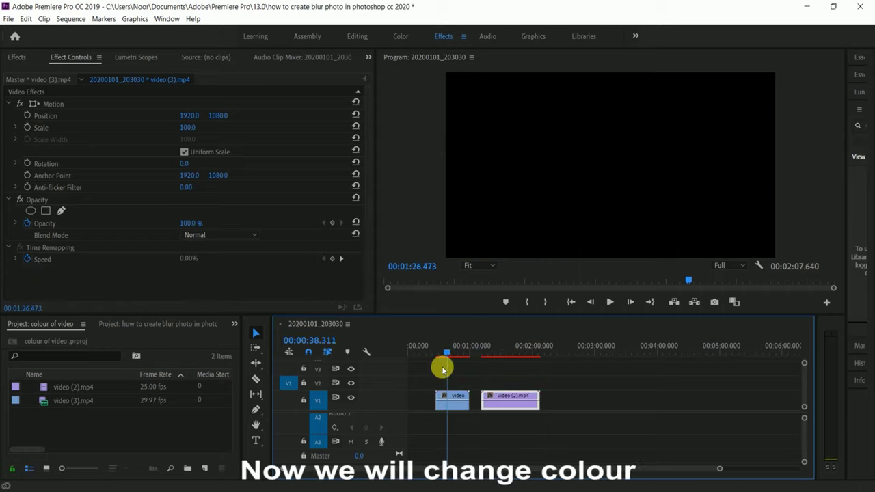
pyautogui.click(454, 397)
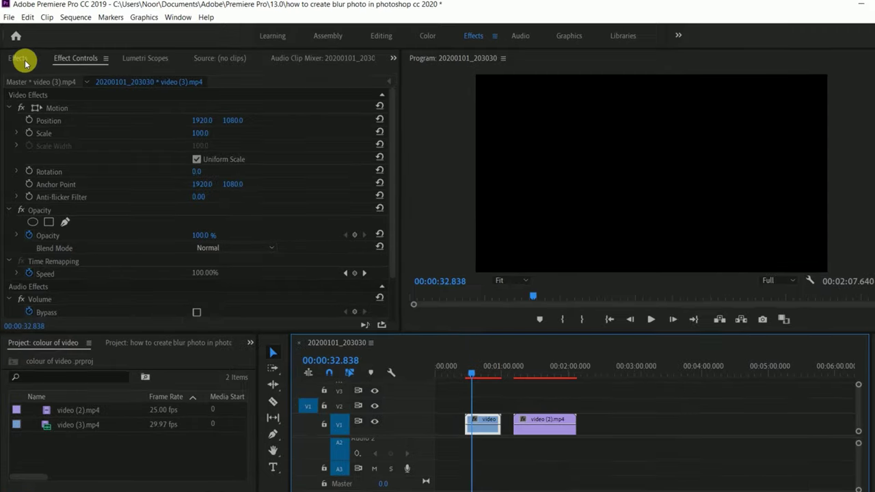
# - Search the Effects panel for Tint and drop it on the first clip to make it black and white
pyautogui.click(22, 59)
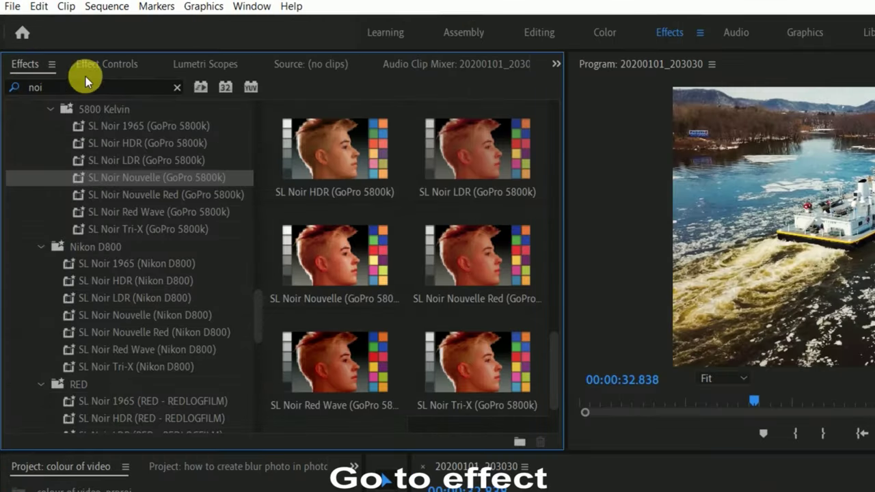
pyautogui.click(132, 88)
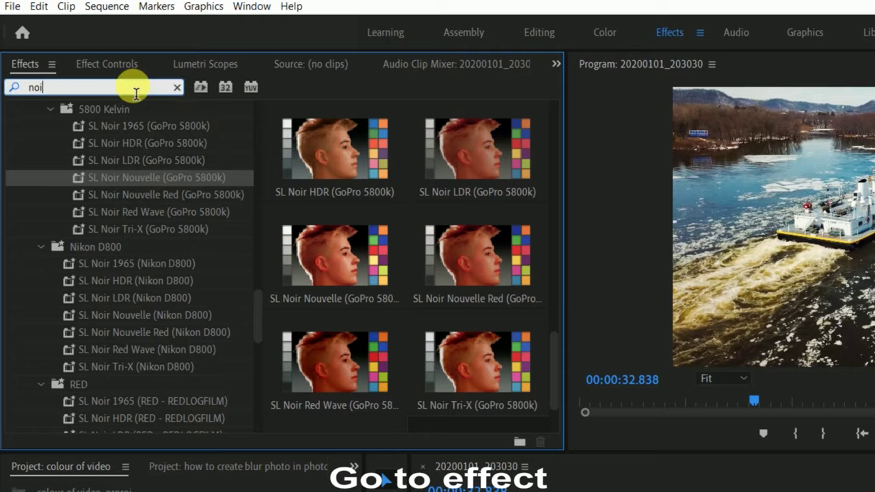
pyautogui.press('BackSpace')
pyautogui.press('BackSpace')
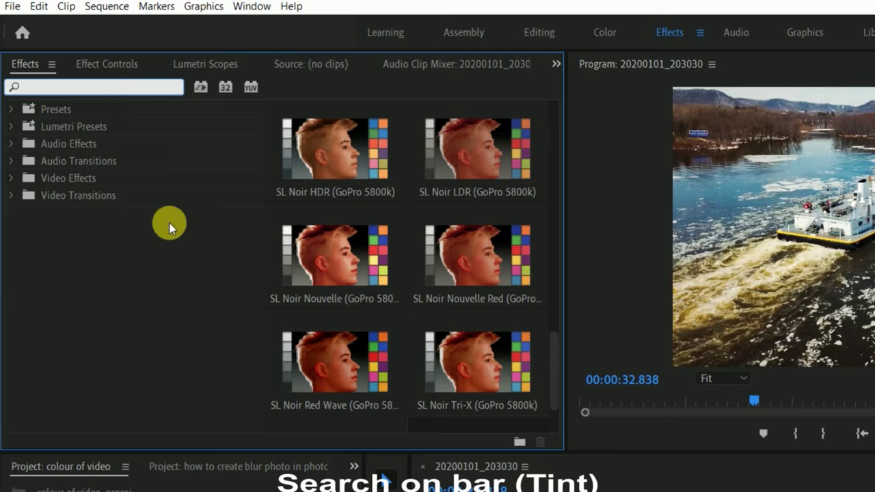
pyautogui.click(45, 87)
pyautogui.write('Tin')
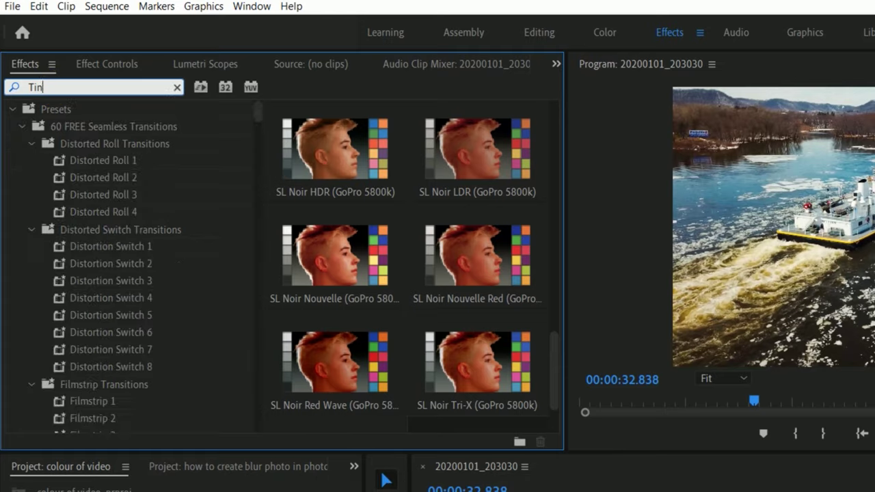
pyautogui.write('t')
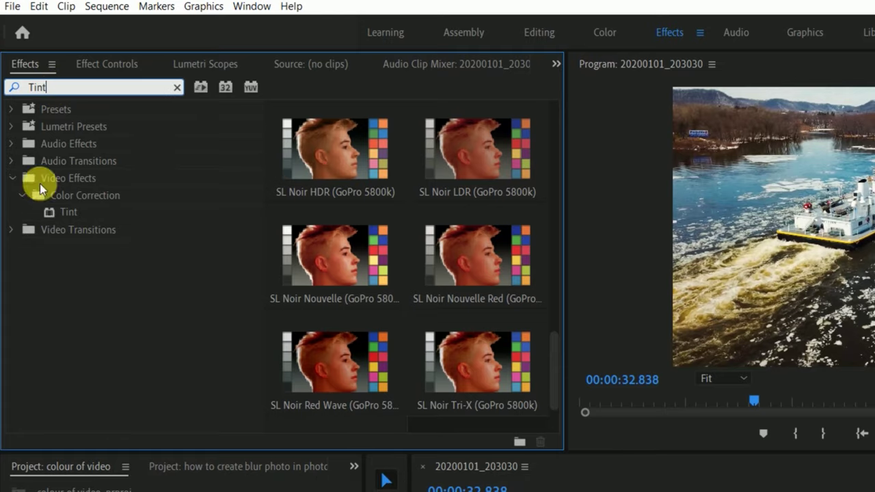
pyautogui.moveTo(54, 208); pyautogui.dragTo(458, 406)
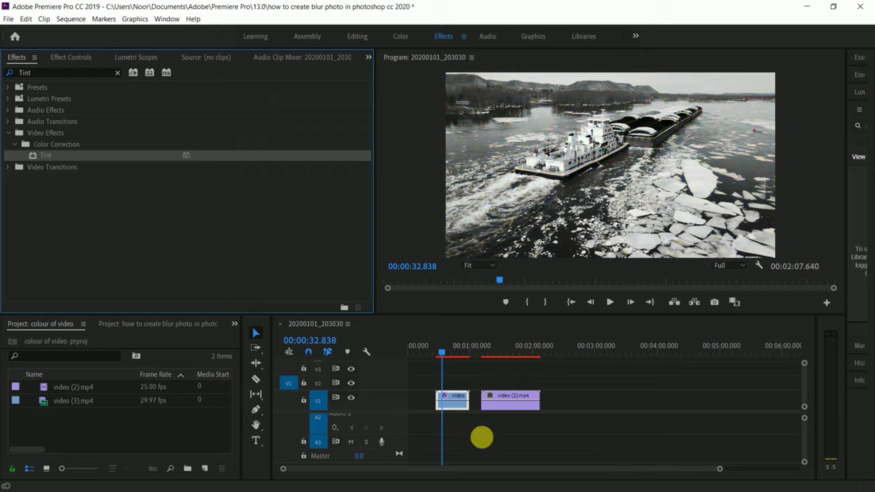
pyautogui.click(436, 357)
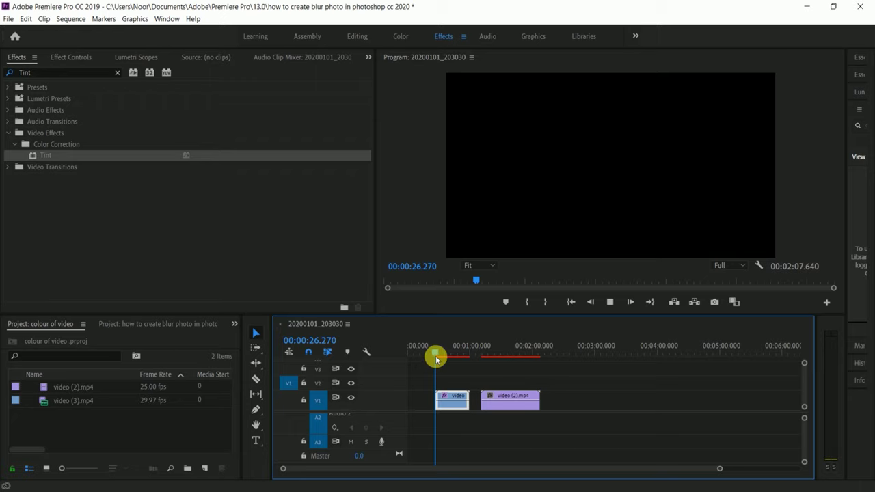
pyautogui.moveTo(436, 357)
pyautogui.mouseDown()
pyautogui.moveTo(455, 357)
pyautogui.moveTo(446, 361)
pyautogui.mouseUp()
pyautogui.click(609, 305)
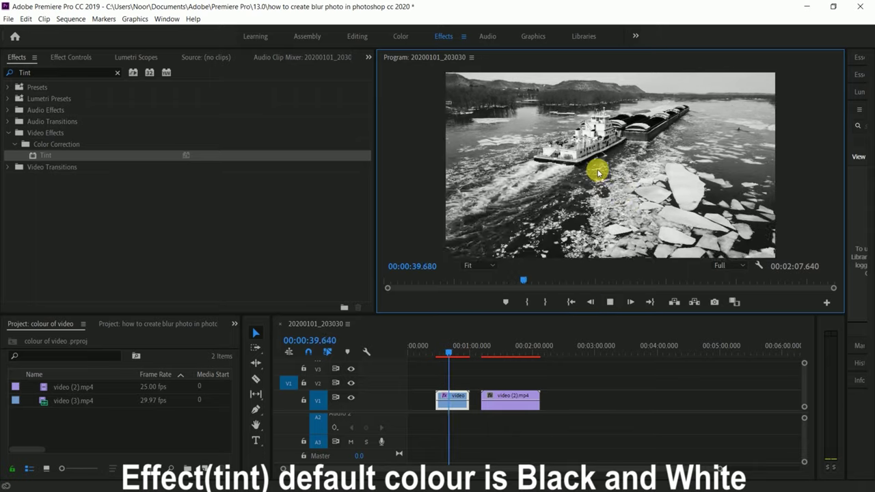
pyautogui.press('j')
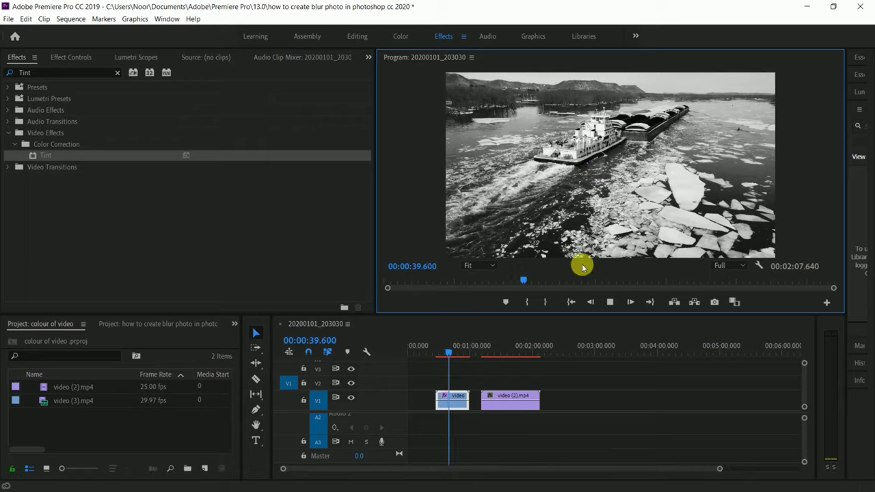
pyautogui.click(512, 397)
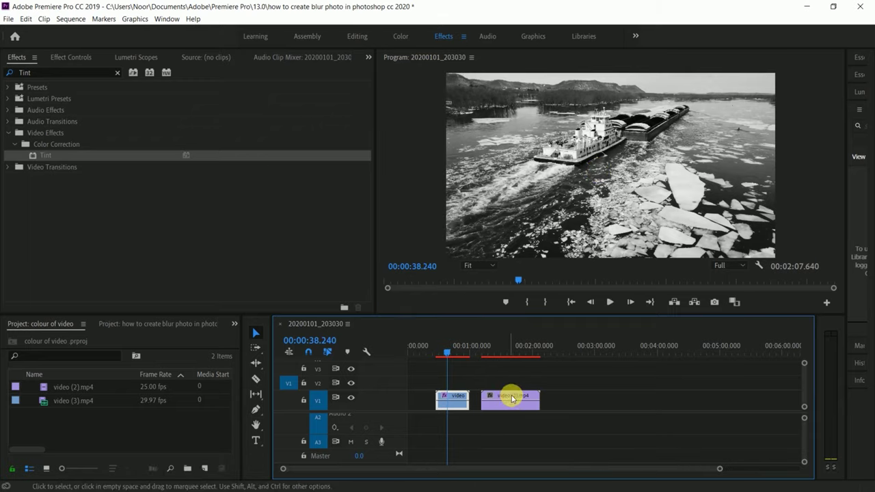
# - Scrub and play the sequence to review the tint, stopping on the second clip at 01:22.680
pyautogui.moveTo(488, 354); pyautogui.dragTo(493, 354)
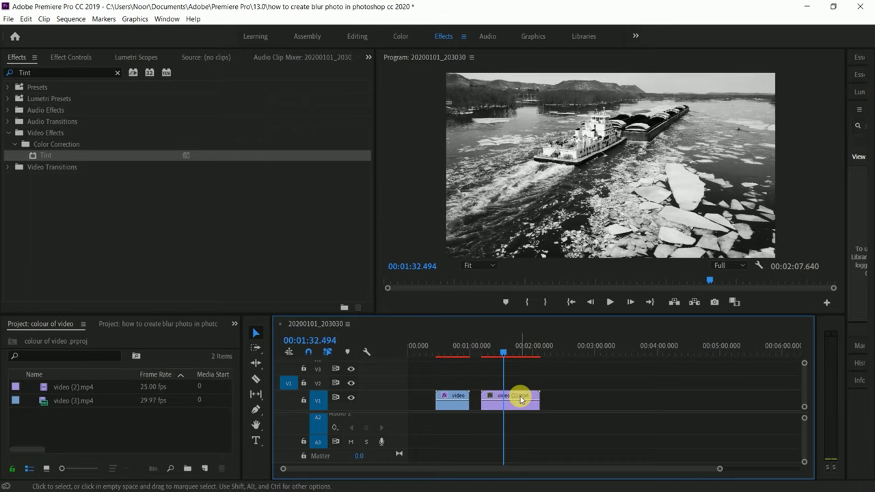
pyautogui.moveTo(502, 353)
pyautogui.mouseDown()
pyautogui.moveTo(491, 367)
pyautogui.moveTo(505, 367)
pyautogui.mouseUp()
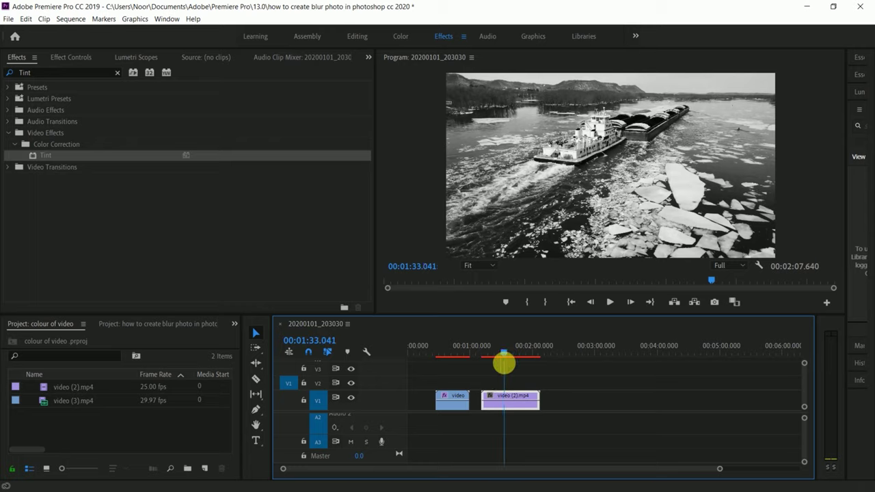
pyautogui.click(610, 302)
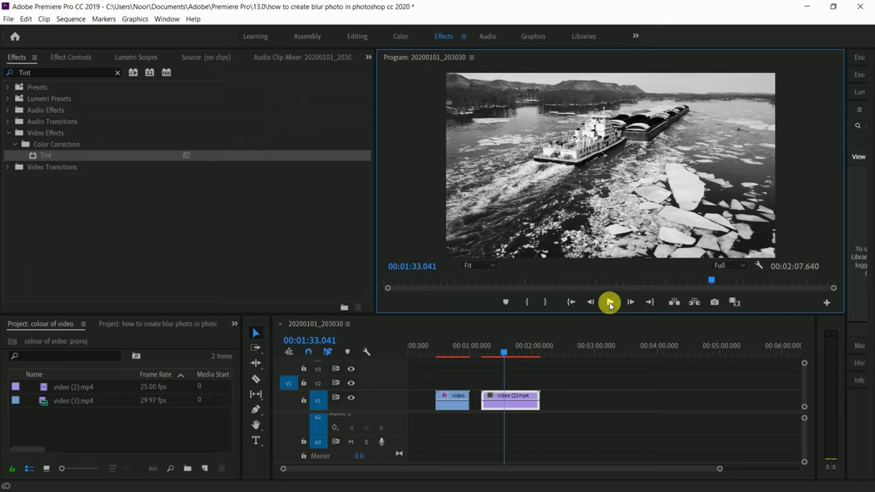
pyautogui.click(456, 401)
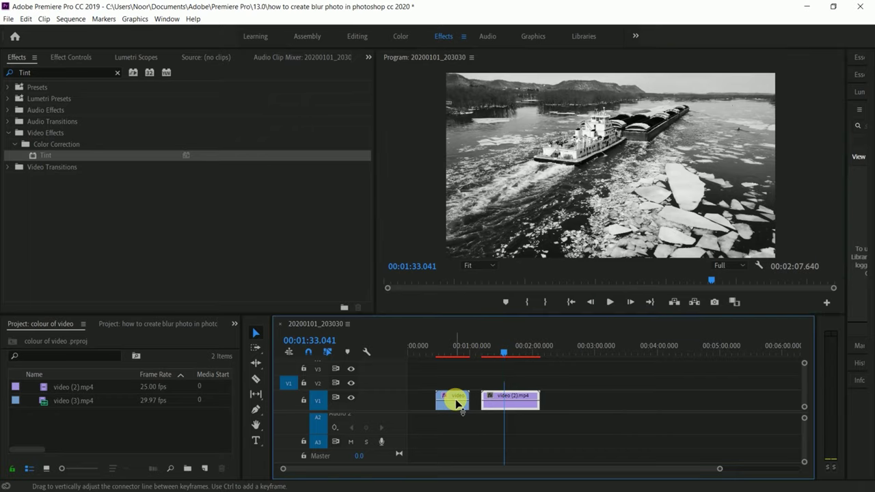
pyautogui.click(491, 363)
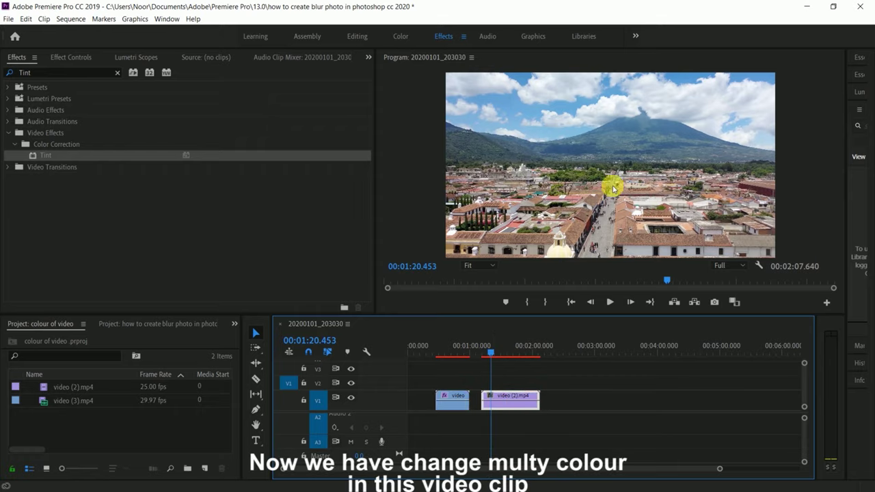
pyautogui.press('space')
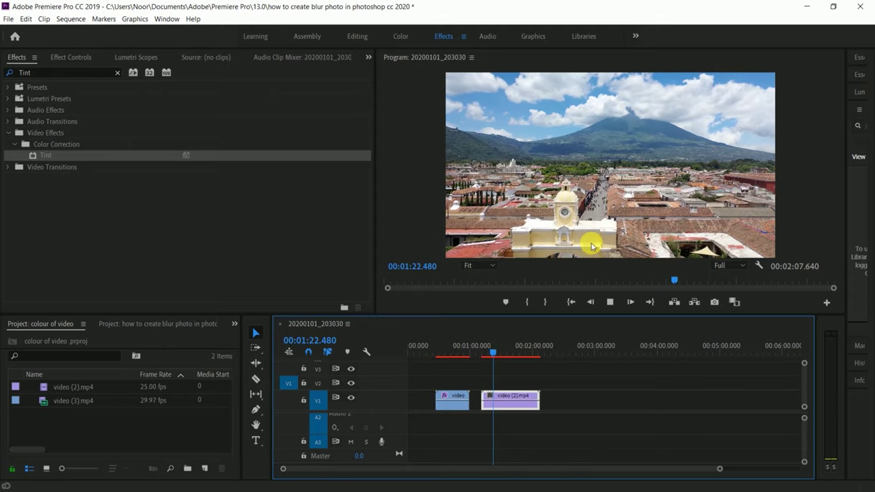
pyautogui.press('space')
# - Drop Tint onto video (2).mp4 and bring its Tint settings into view in Effect Controls
pyautogui.click(47, 155)
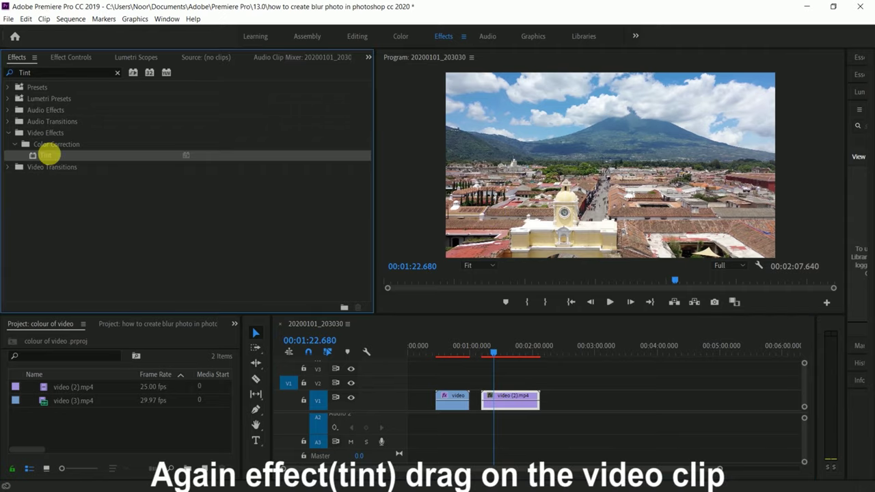
pyautogui.moveTo(48, 156); pyautogui.dragTo(510, 405)
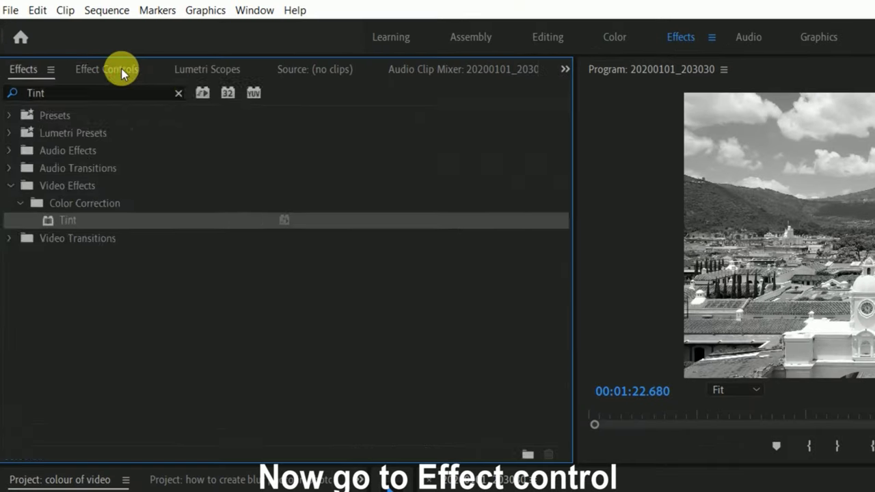
pyautogui.click(121, 68)
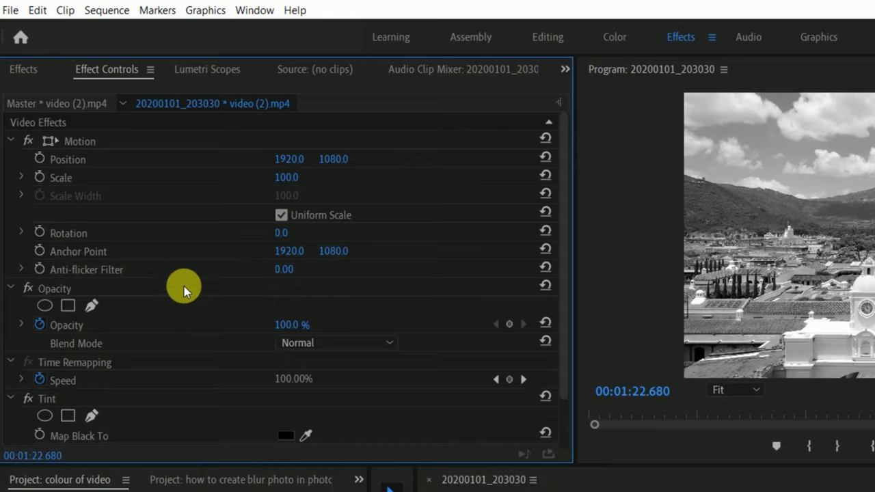
pyautogui.scroll(-3, 569, 267)
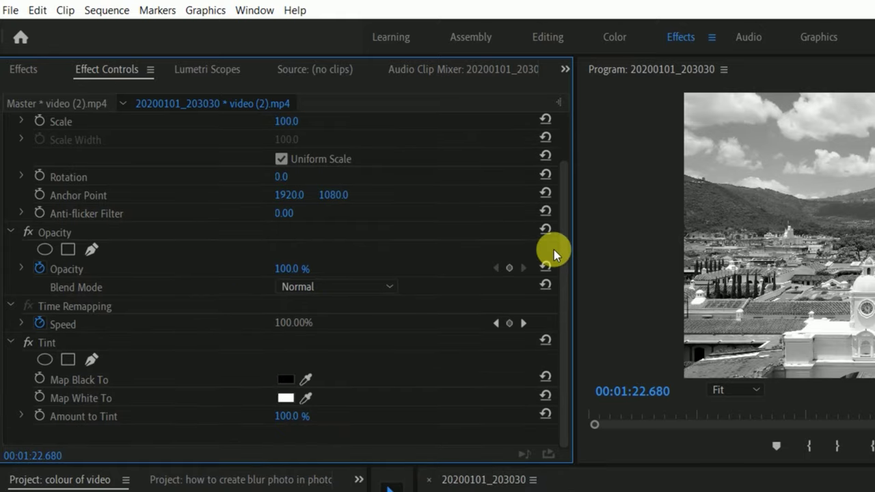
pyautogui.scroll(3, 559, 247)
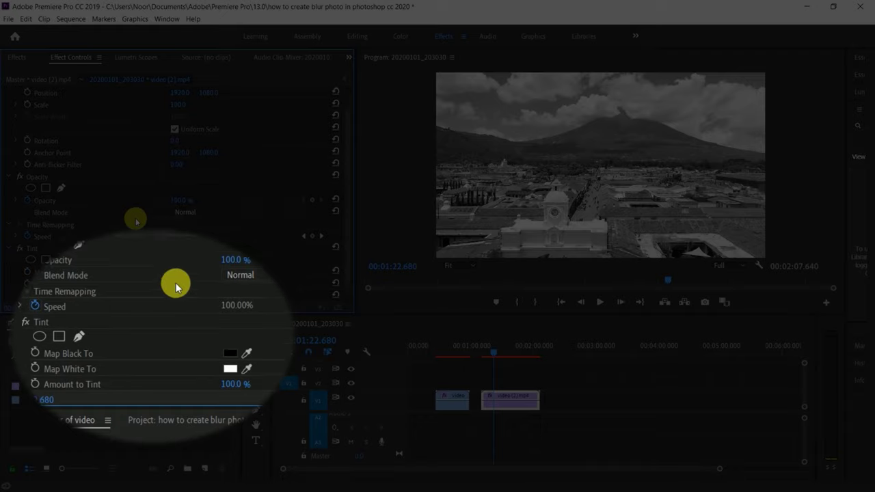
pyautogui.scroll(-2, 137, 220)
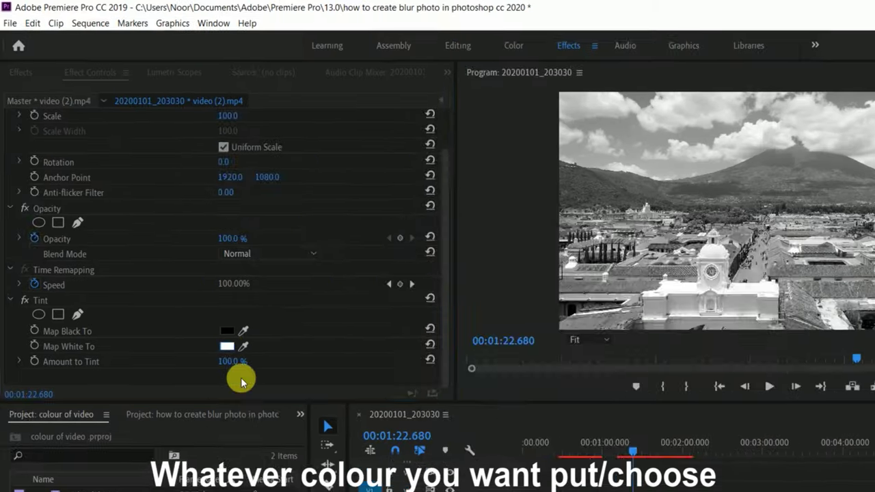
# - Set Map White To on video (2).mp4's Tint to the red E06666
pyautogui.click(231, 352)
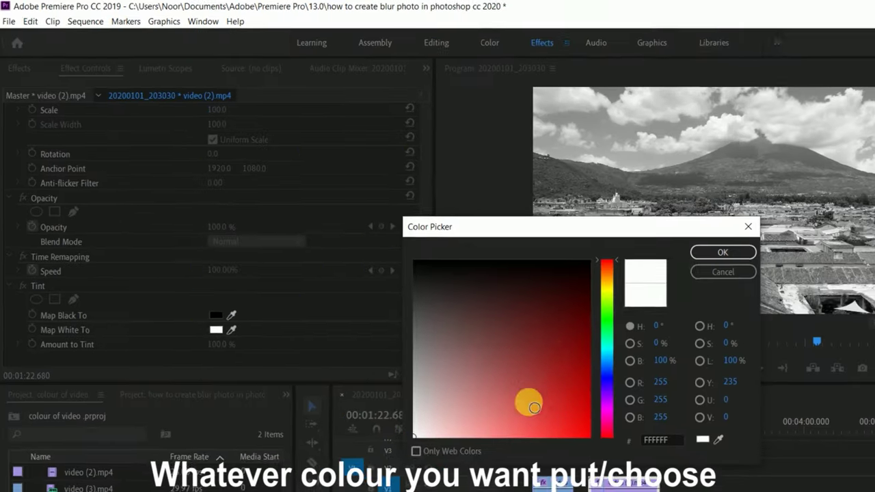
pyautogui.click(517, 423)
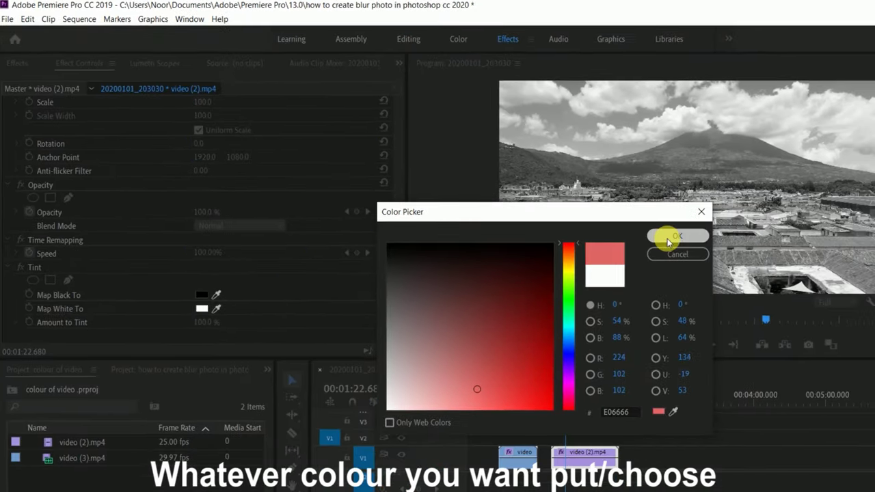
pyautogui.click(669, 240)
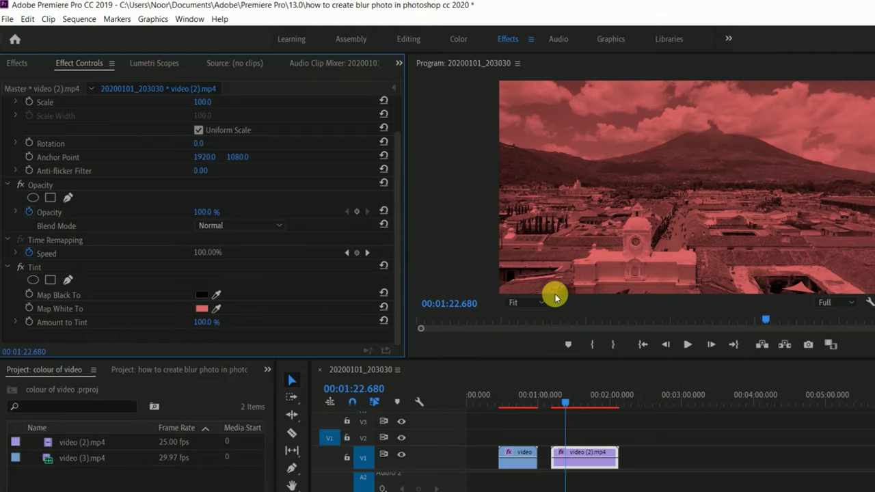
# - Play back the red-tinted volcano footage of video (2).mp4 in the Program monitor
pyautogui.press('space')
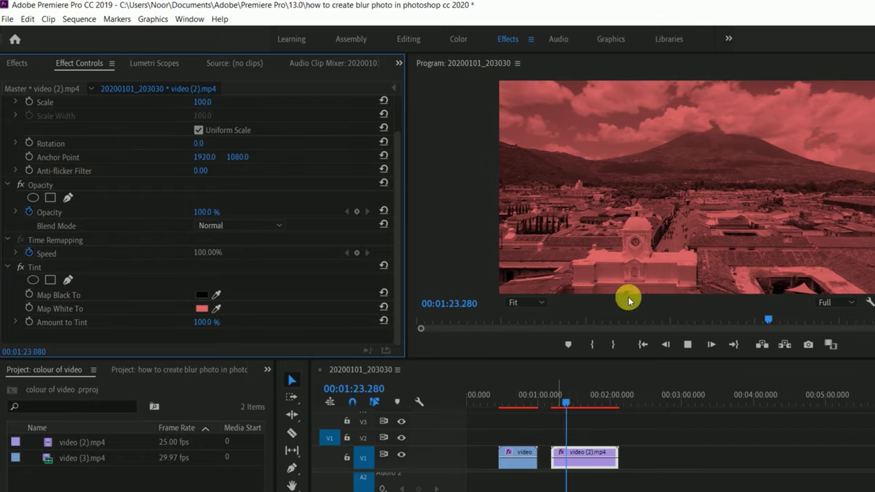
# - Stop playback at 01:24.880 and change Map White To to the blue 6572C5
pyautogui.press('space')
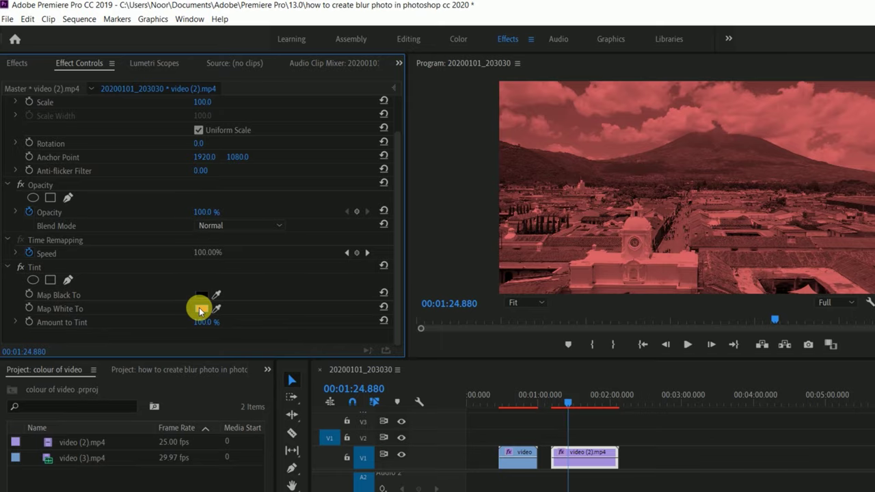
pyautogui.click(201, 309)
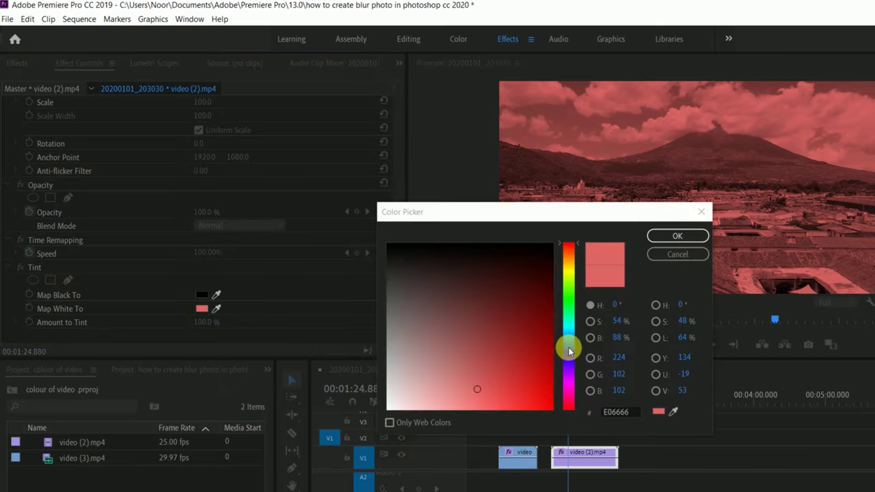
pyautogui.click(570, 351)
pyautogui.click(468, 372)
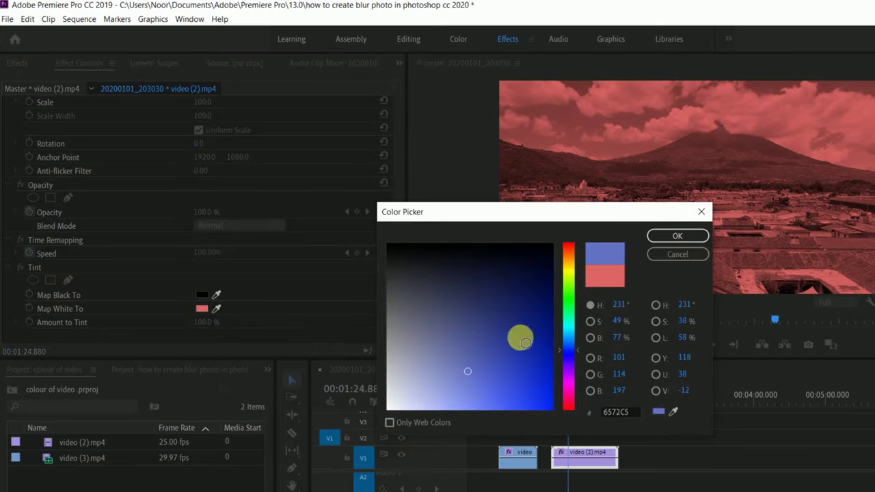
pyautogui.click(678, 235)
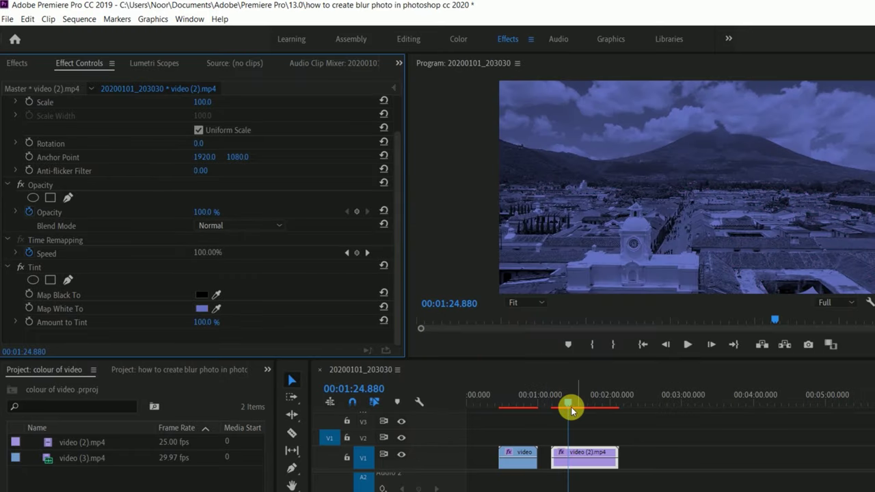
# - Save the project, keyframe Map White To at the blue tint, and move the playhead to 01:41.250
pyautogui.moveTo(571, 404); pyautogui.dragTo(559, 408)
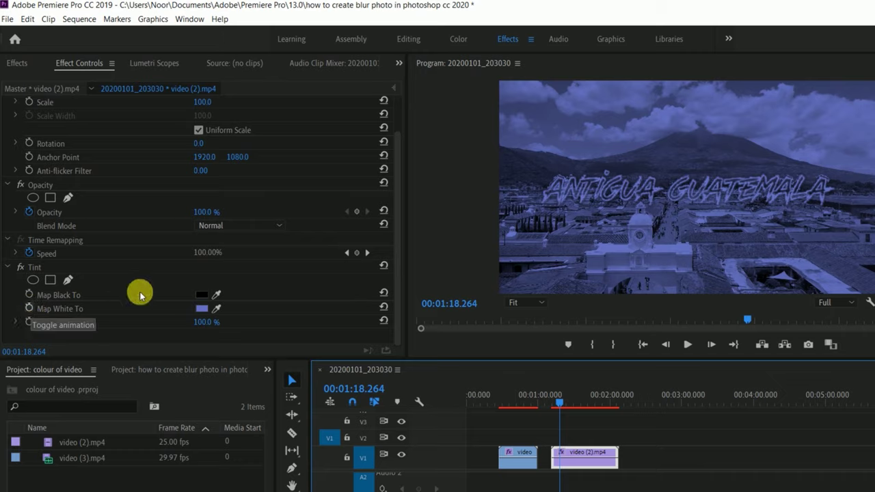
pyautogui.hotkey('ctrl', 's')
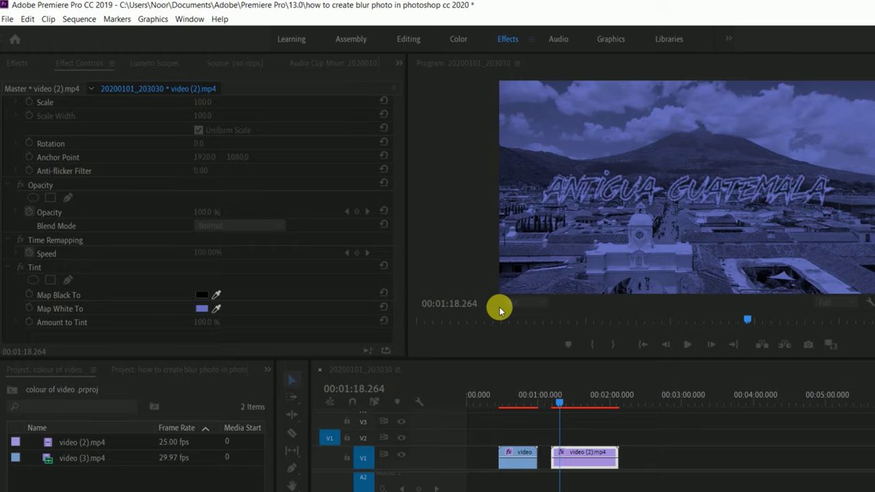
pyautogui.click(31, 312)
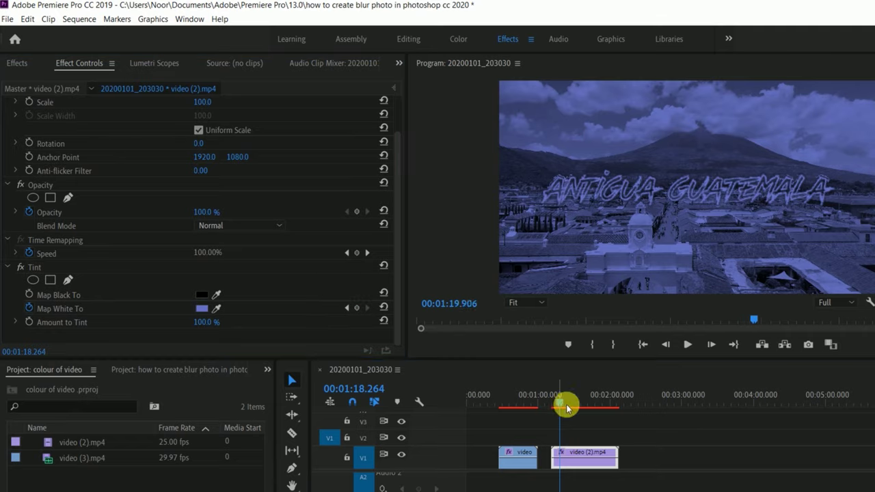
pyautogui.moveTo(560, 407); pyautogui.dragTo(589, 406)
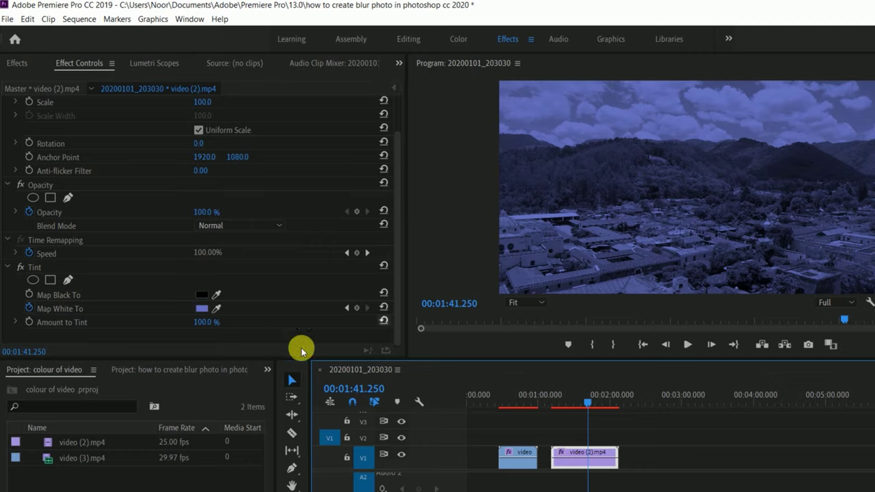
pyautogui.click(392, 86)
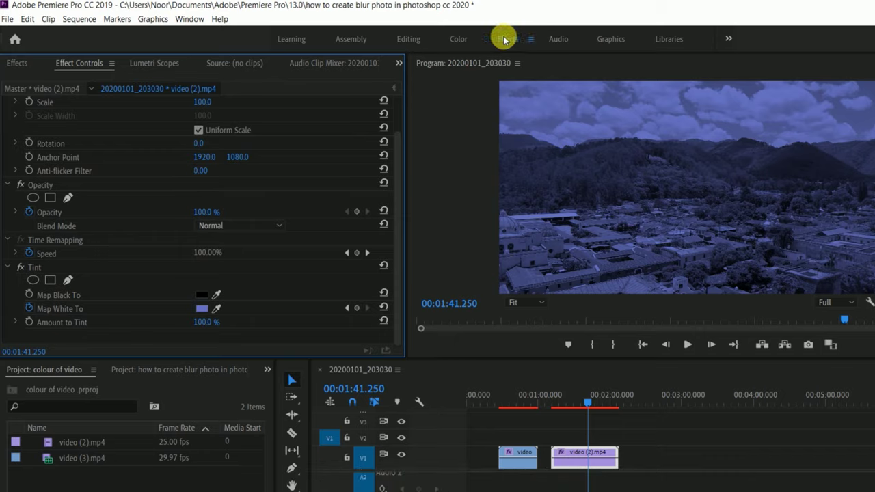
# - Reset the Effects workspace to its saved layout and move the playhead back to 01:16.074
pyautogui.rightClick(504, 39)
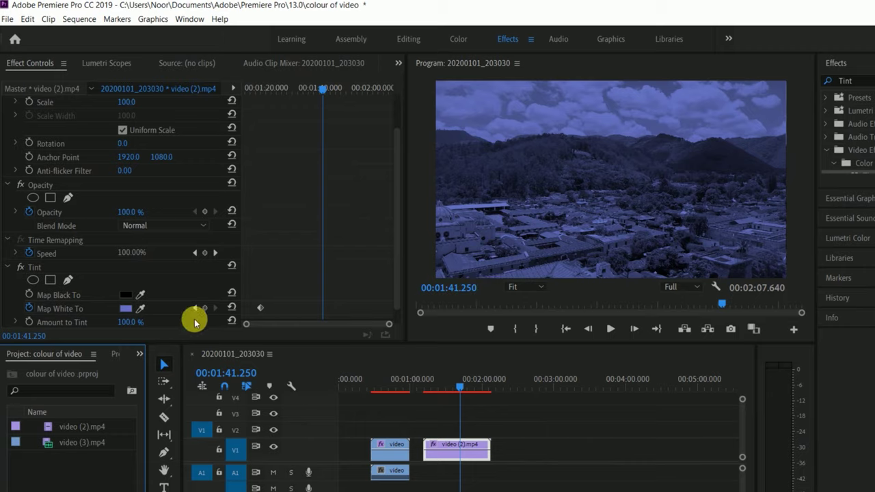
pyautogui.scroll(-1, 196, 289)
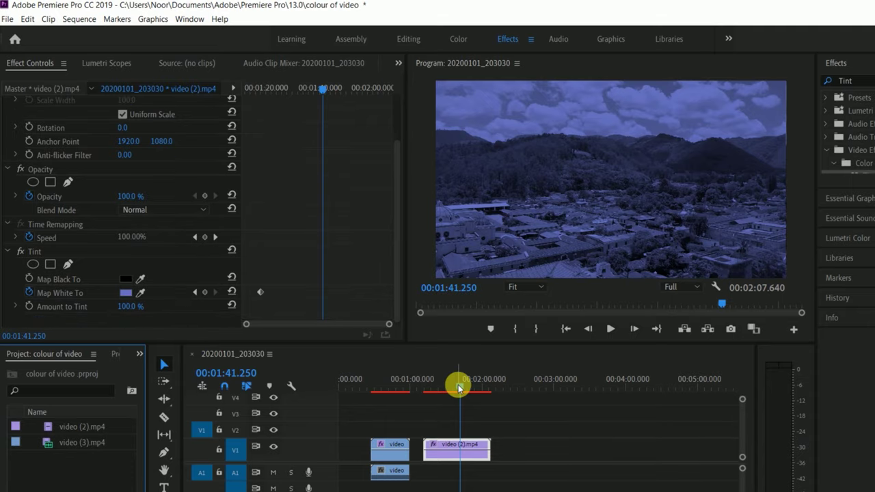
pyautogui.moveTo(458, 387); pyautogui.dragTo(430, 388)
# - Set the current time in the second clip's Effect Controls to 01:17.169
pyautogui.click(262, 297)
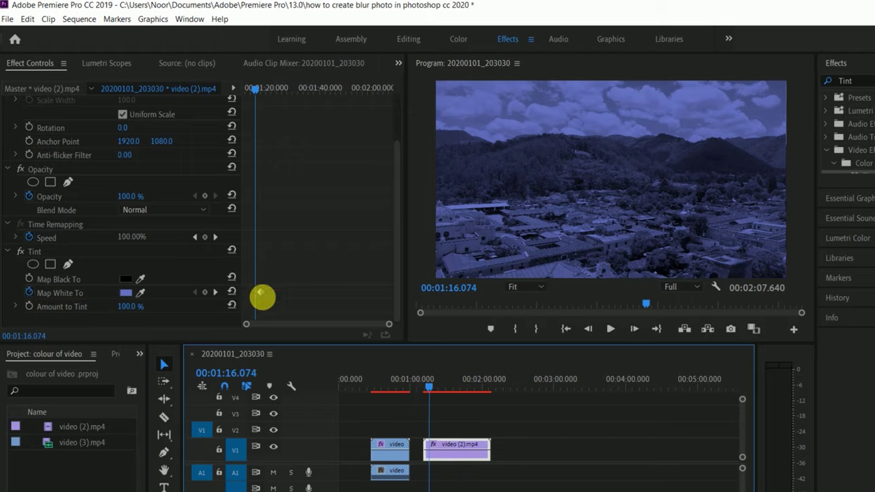
pyautogui.click(262, 294)
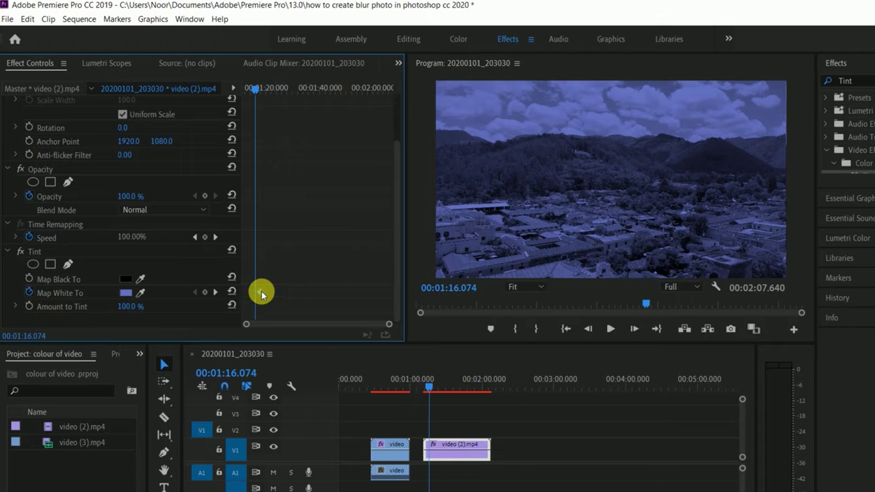
pyautogui.click(429, 387)
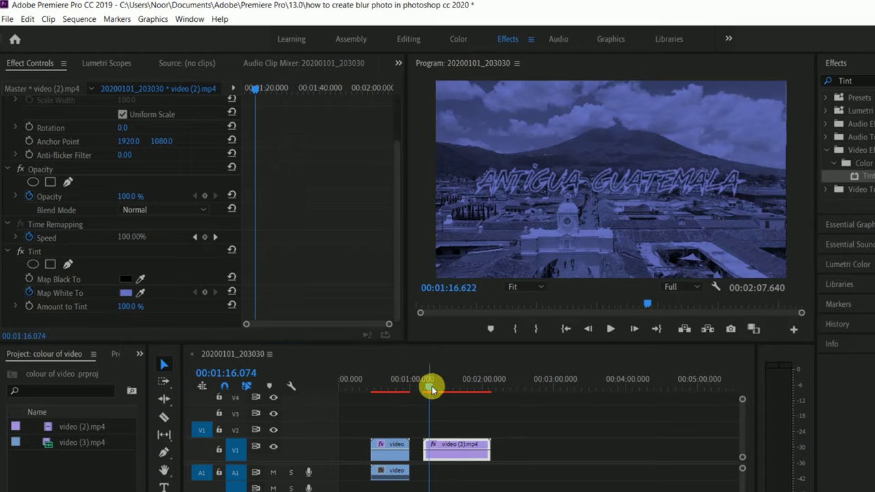
pyautogui.moveTo(431, 388); pyautogui.dragTo(432, 388)
pyautogui.click(207, 320)
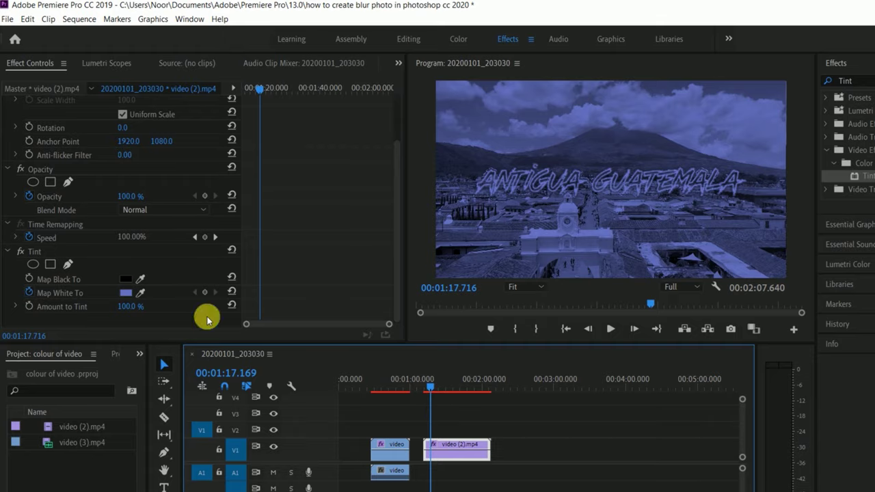
# - Map the clip's blacks to white with a starting Map Black To keyframe, then move to 01:38
pyautogui.click(23, 279)
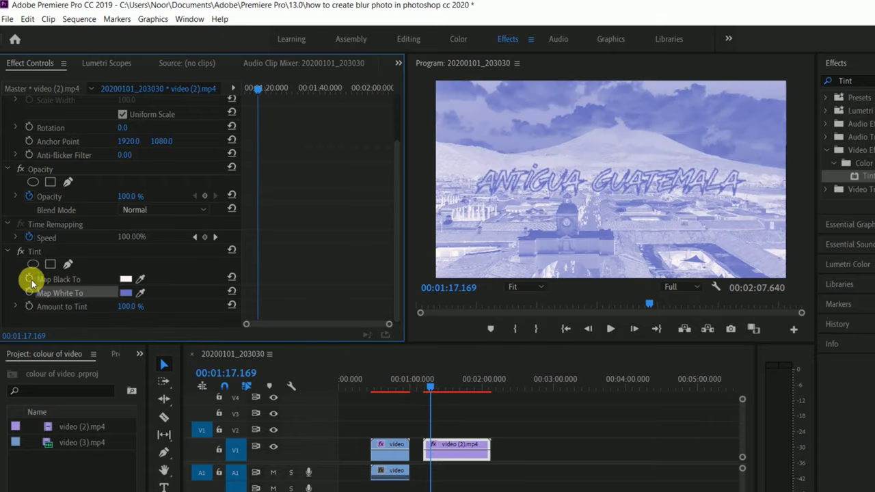
pyautogui.click(29, 279)
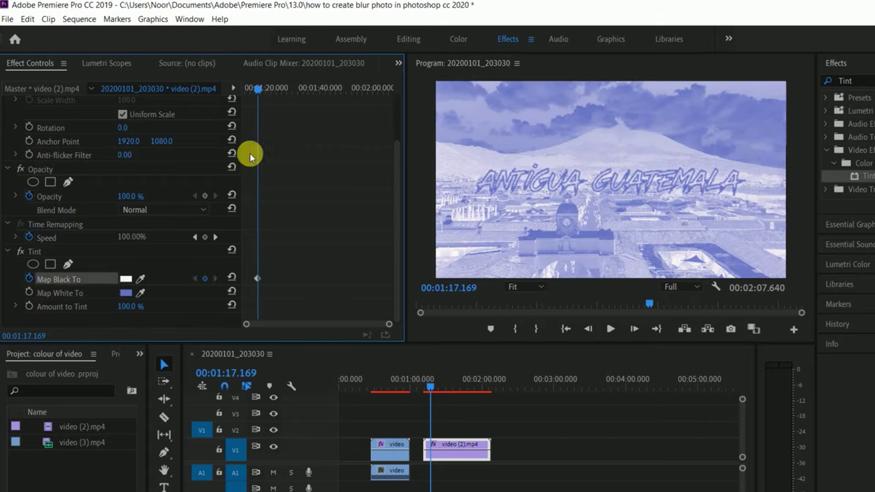
pyautogui.moveTo(258, 91); pyautogui.dragTo(313, 94)
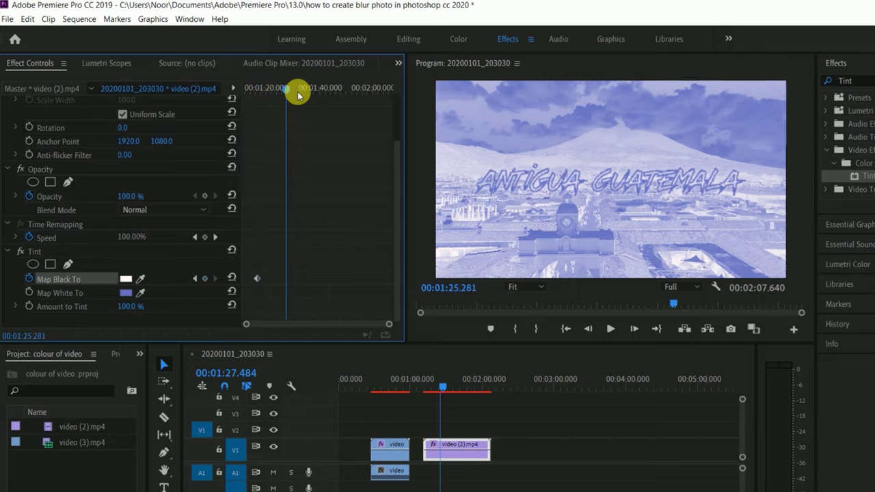
pyautogui.click(446, 387)
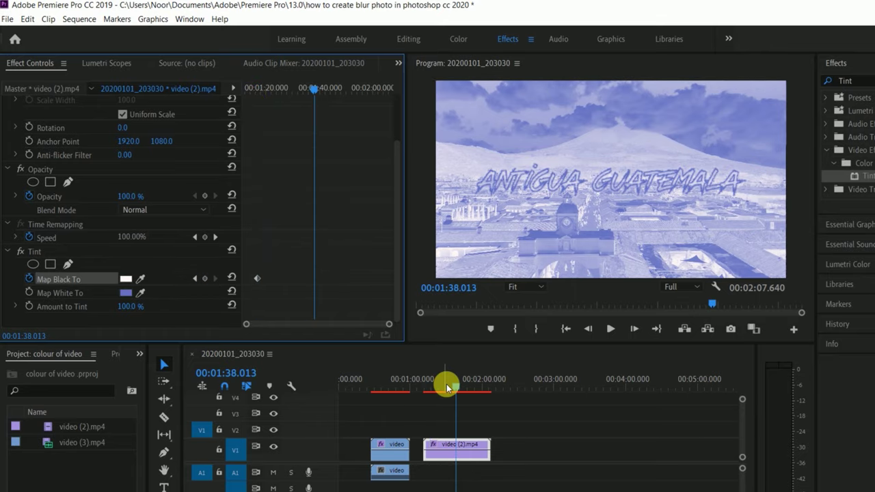
# - Set Map Black To to a dull red at 01:38, then return the playhead before the keyframes
pyautogui.click(126, 281)
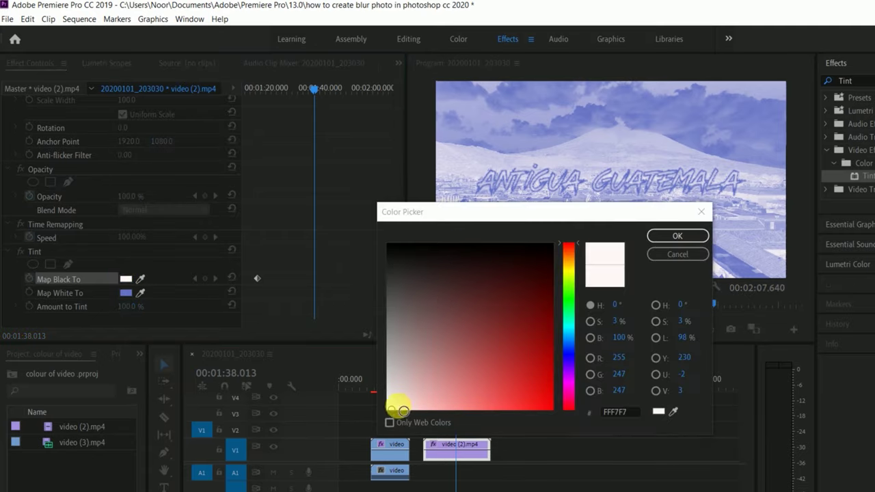
pyautogui.click(405, 410)
pyautogui.moveTo(404, 410); pyautogui.dragTo(477, 327)
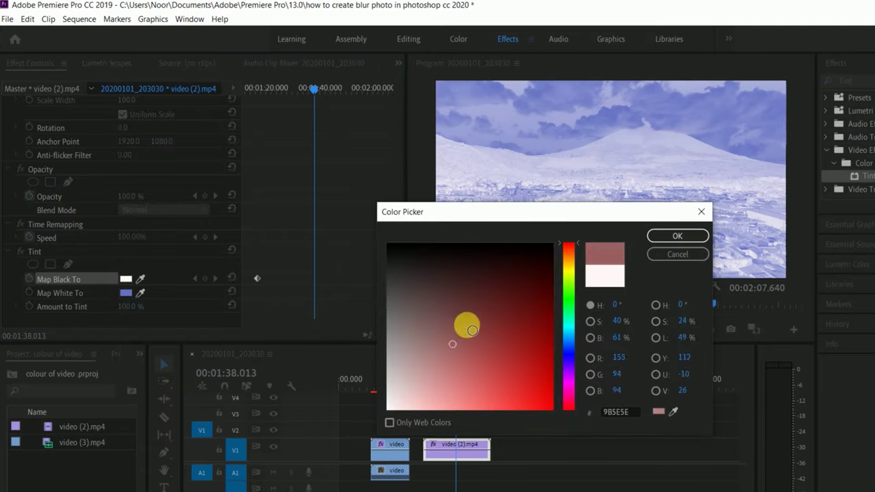
pyautogui.click(678, 236)
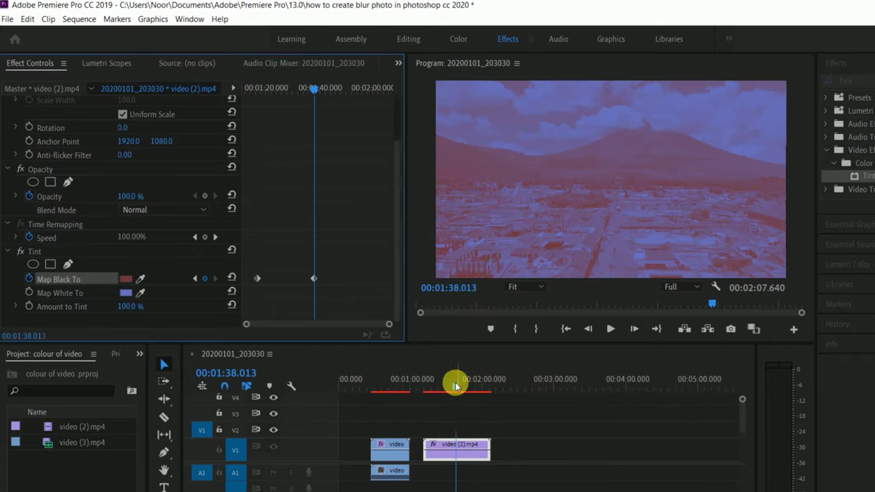
pyautogui.click(425, 416)
pyautogui.click(611, 329)
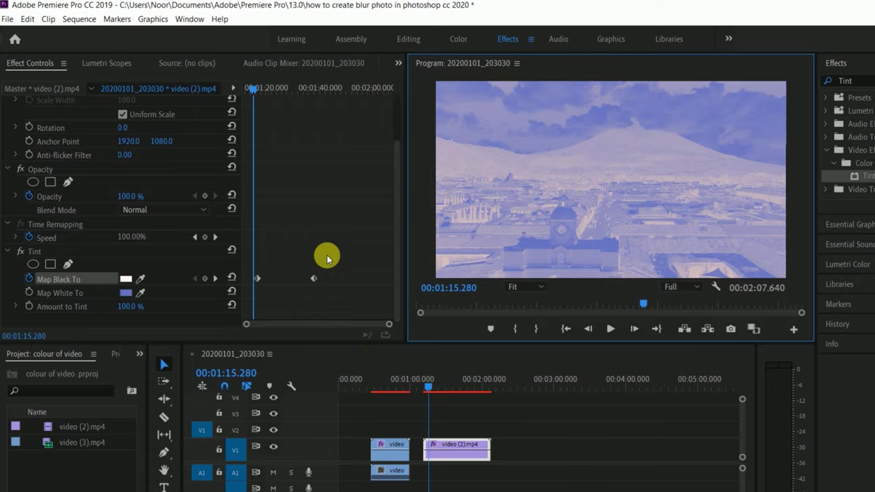
# - Delete both Map Black To keyframes and give Map White To a pale, near-white colour
pyautogui.moveTo(327, 256); pyautogui.dragTo(255, 304)
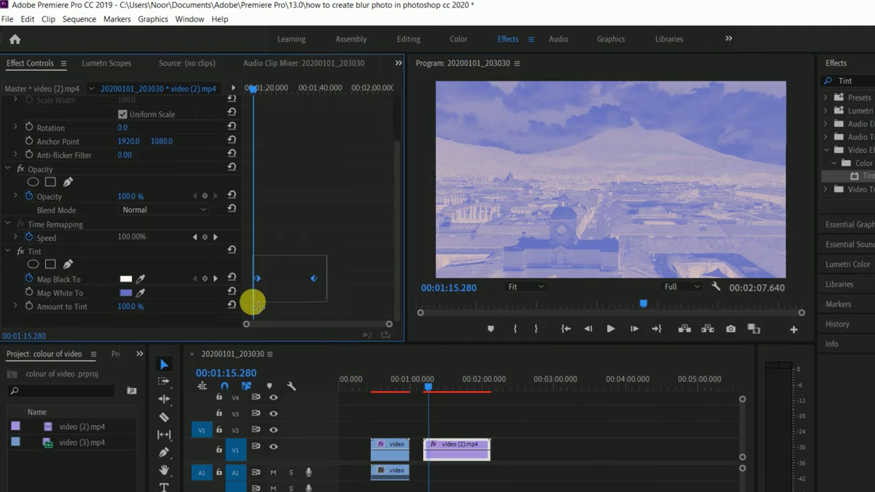
pyautogui.press('Delete')
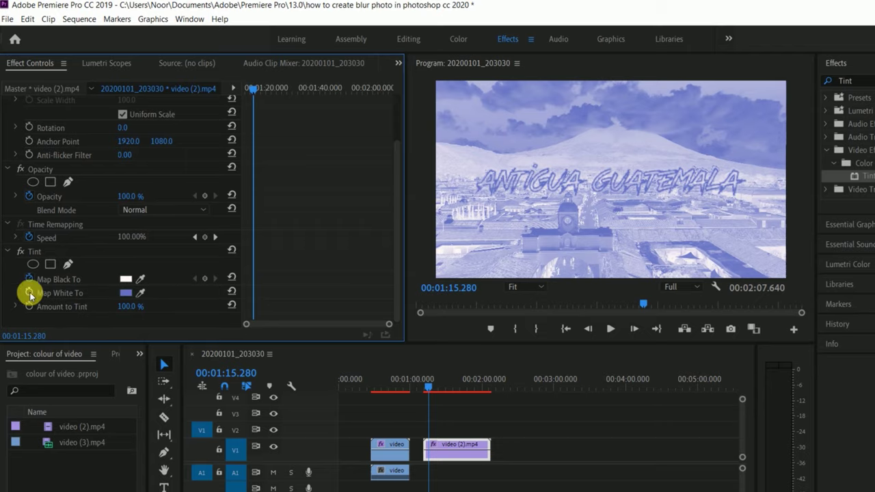
pyautogui.click(126, 293)
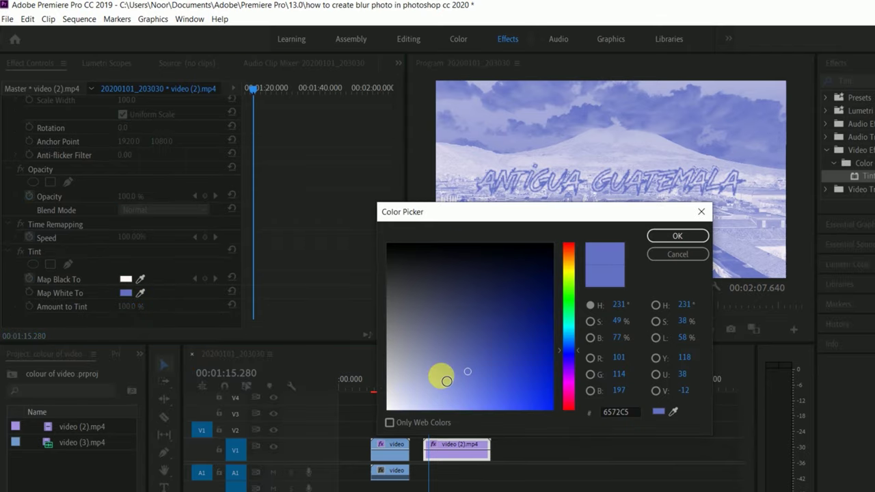
pyautogui.click(402, 394)
pyautogui.click(678, 236)
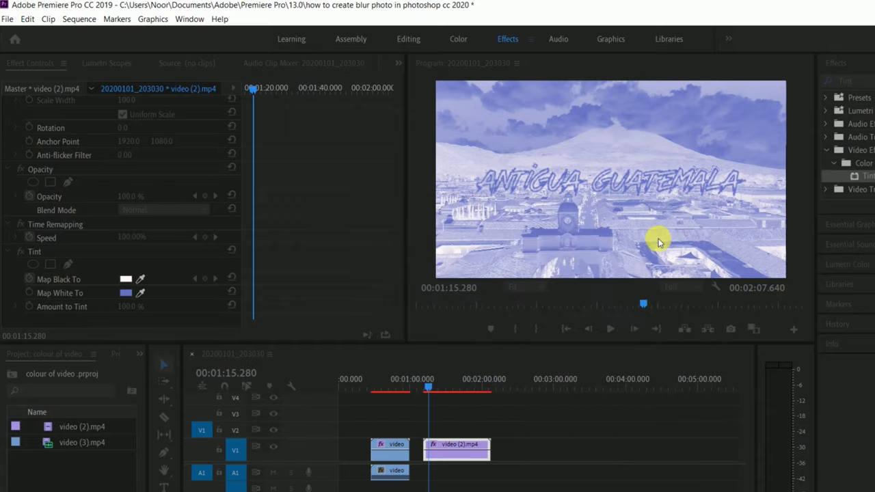
# - Reset Map White To to white and add its first keyframe at 01:15
pyautogui.click(231, 291)
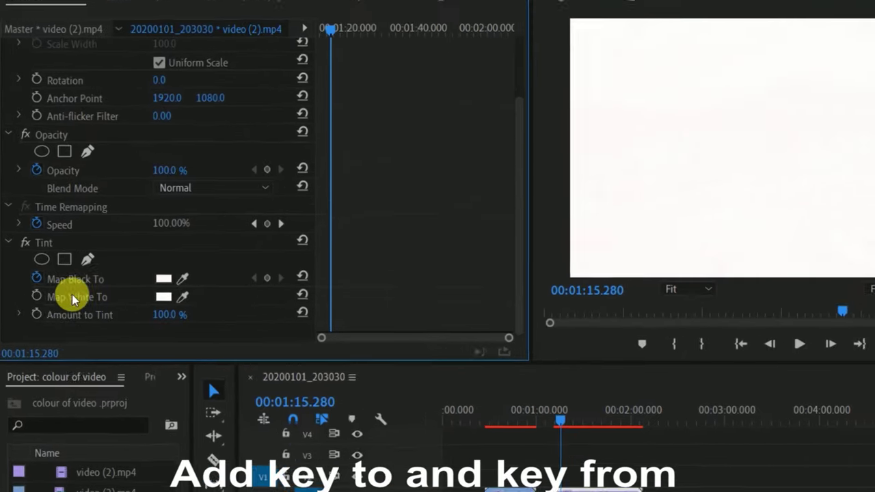
pyautogui.click(37, 297)
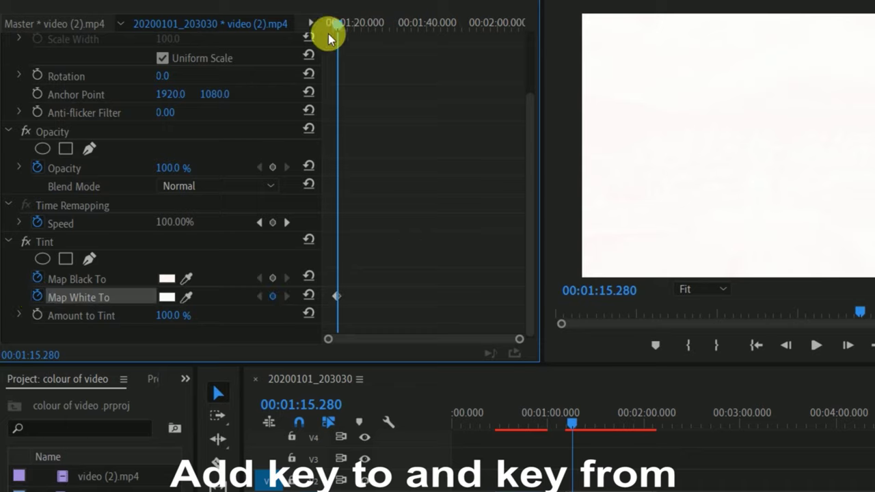
pyautogui.moveTo(339, 28)
pyautogui.mouseDown()
pyautogui.moveTo(406, 26)
pyautogui.moveTo(417, 53)
pyautogui.mouseUp()
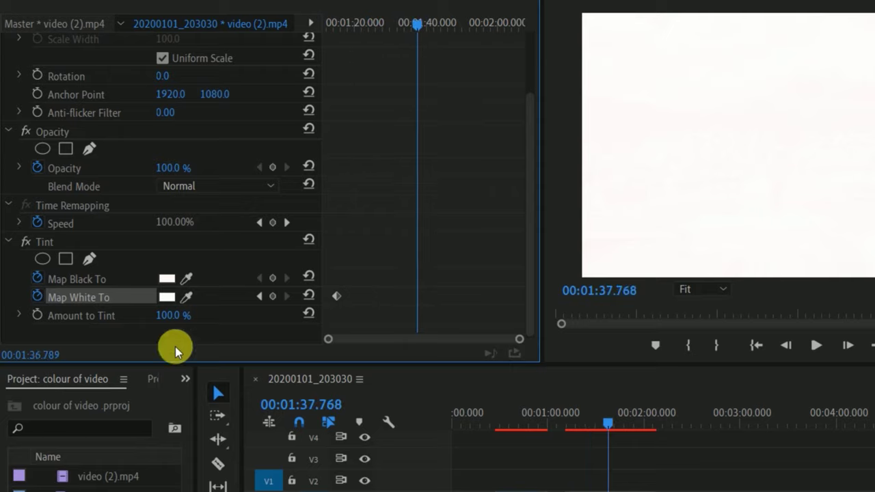
# - Set Map White To to red at 01:37.768, then play back from about 01:18 to preview the fade
pyautogui.click(168, 298)
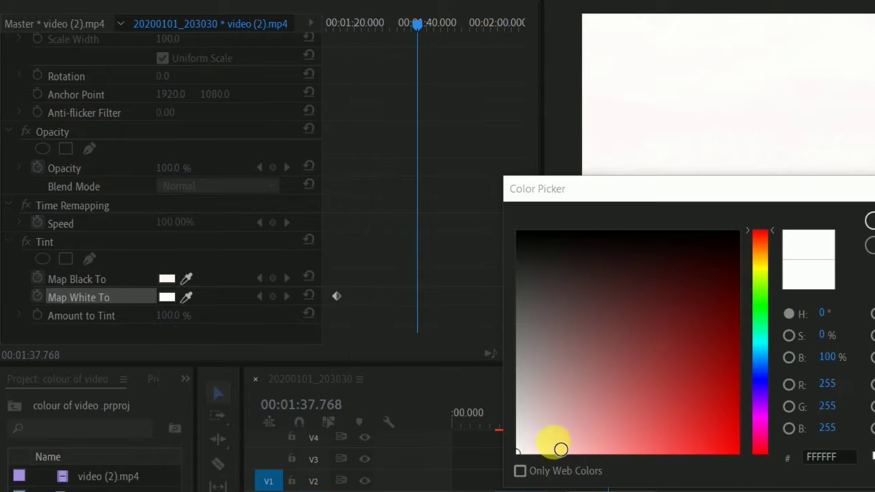
pyautogui.moveTo(561, 449); pyautogui.dragTo(696, 412)
pyautogui.click(870, 222)
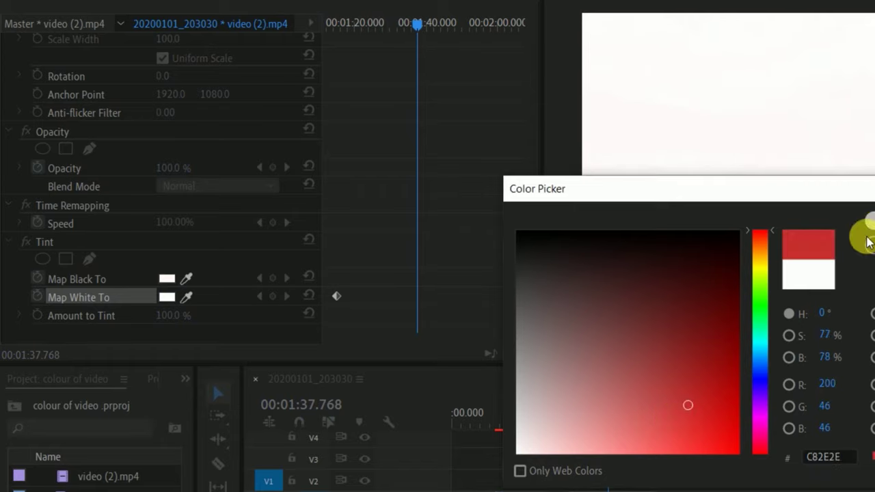
pyautogui.moveTo(611, 424); pyautogui.dragTo(565, 443)
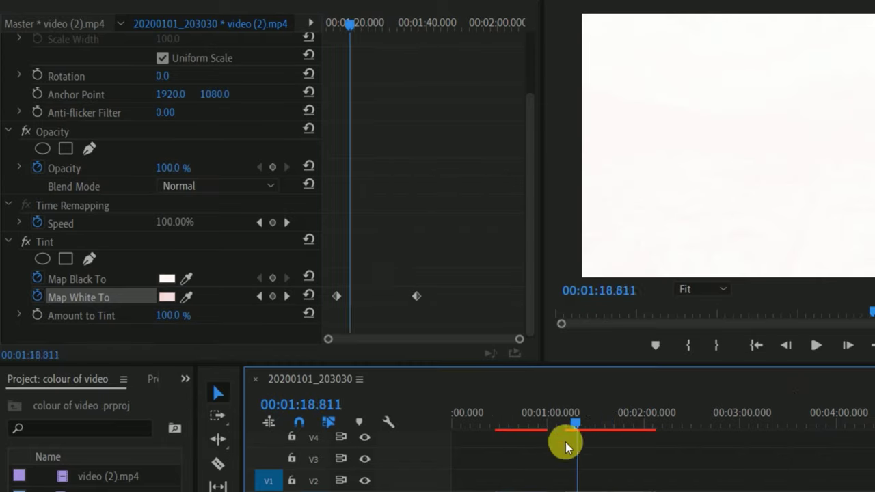
pyautogui.click(592, 302)
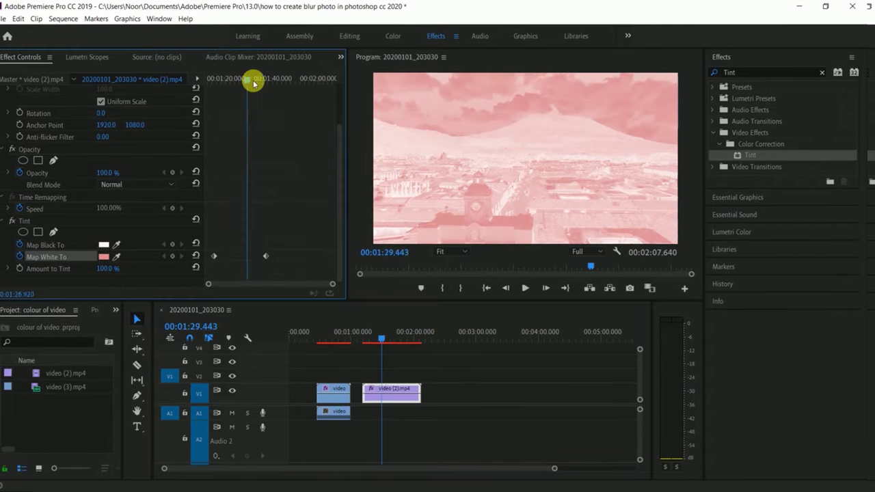
pyautogui.moveTo(251, 79); pyautogui.dragTo(311, 83)
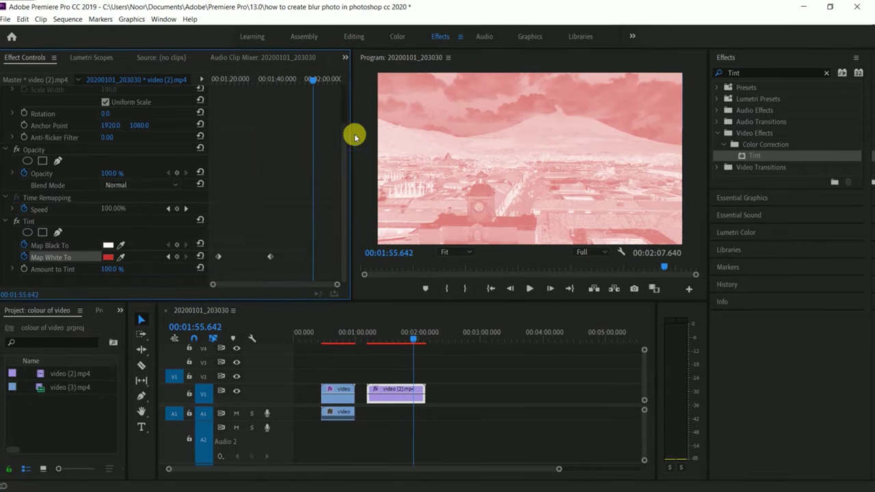